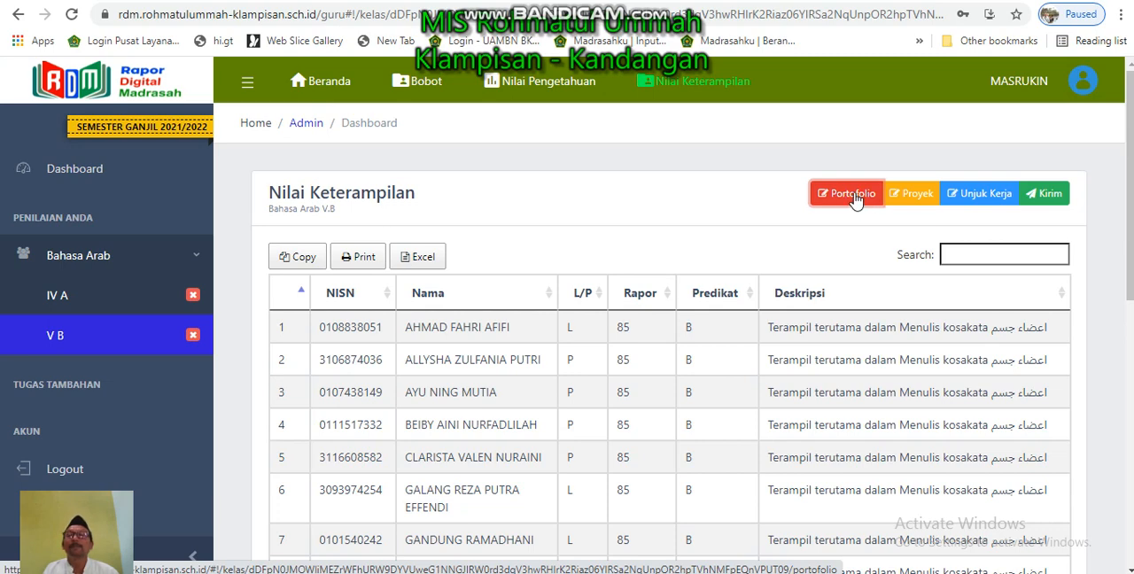
- Start a new portfolio (Portofolio) grade entry for Bahasa Arab V.B and set its KD to 4
left_click(853, 196)
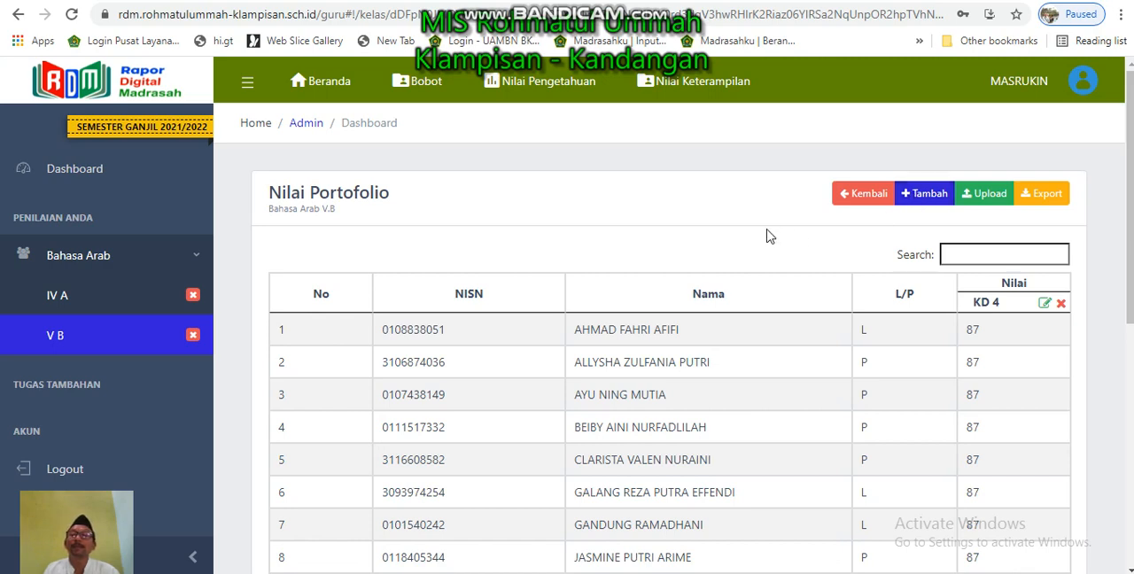
left_click(924, 195)
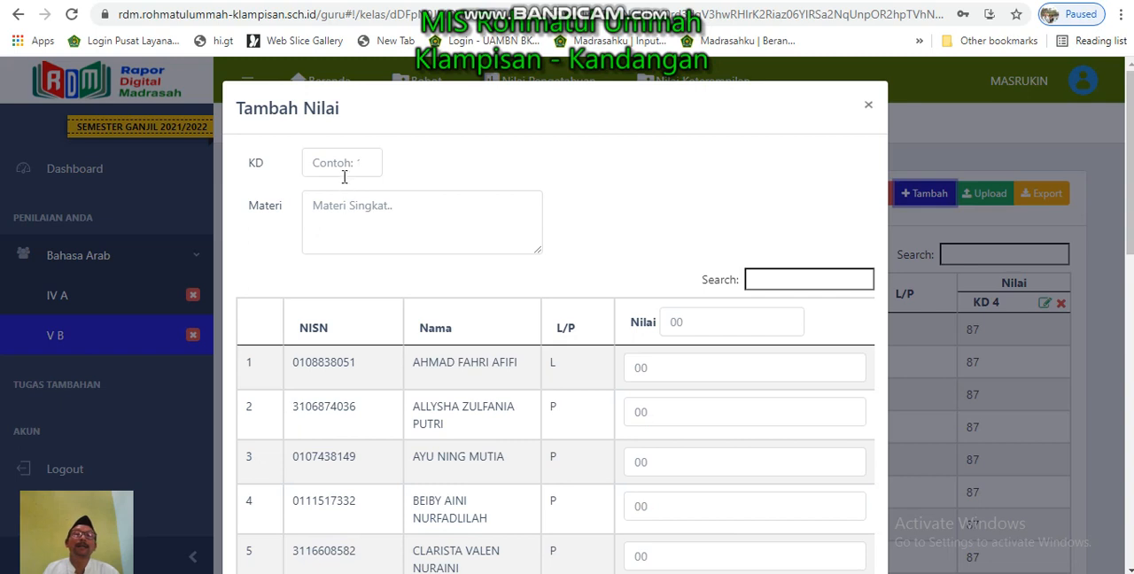
left_click(366, 162)
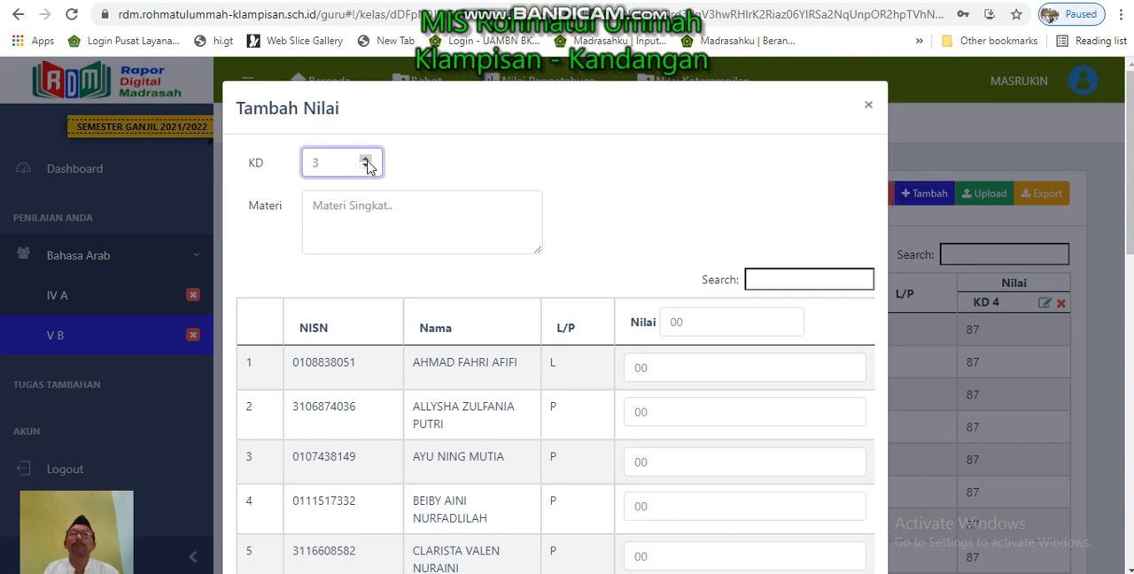
mouse_move(497, 106)
left_mouse_down()
mouse_move(498, 139)
mouse_move(514, 103)
left_mouse_up()
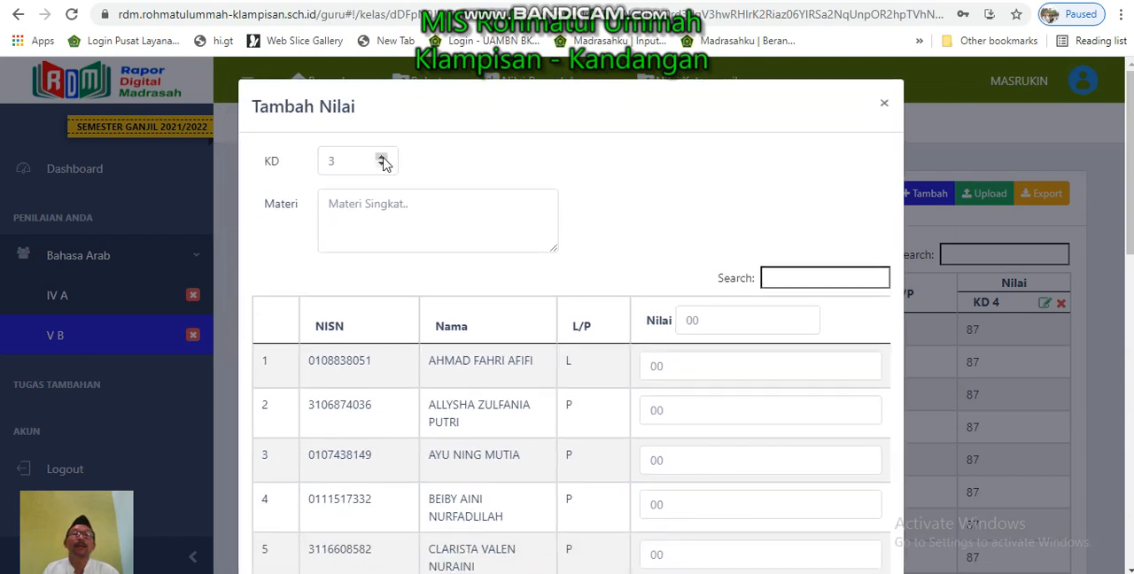
left_click(381, 157)
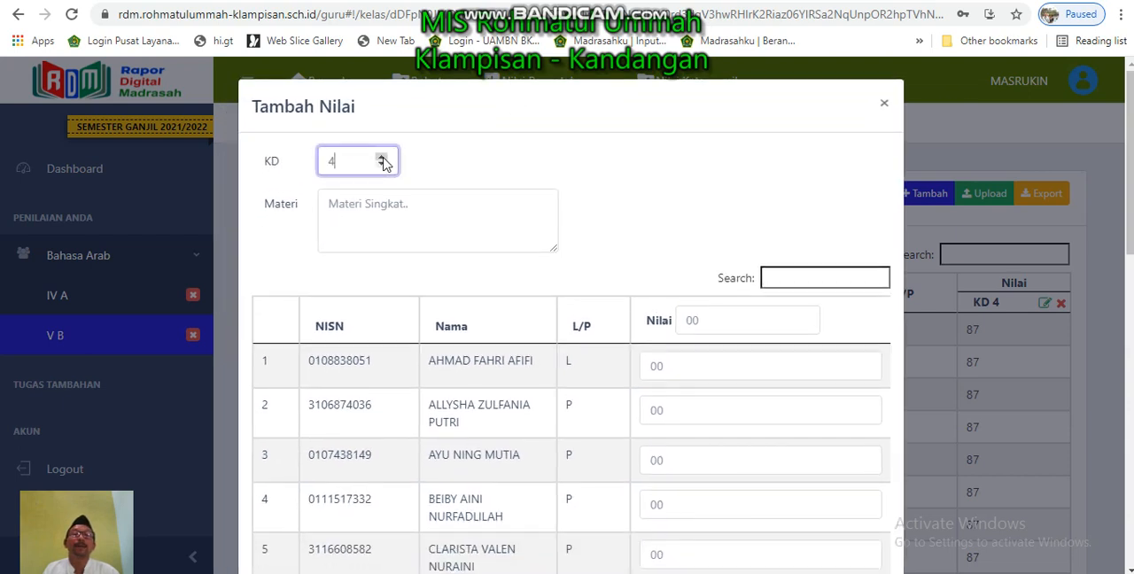
- Fill in the Materi with the text from the Excel grade sheet, "Membaca dan menghafal kosa kata Anggota Tubuh/ اعضاء الجسم"
left_click(366, 212)
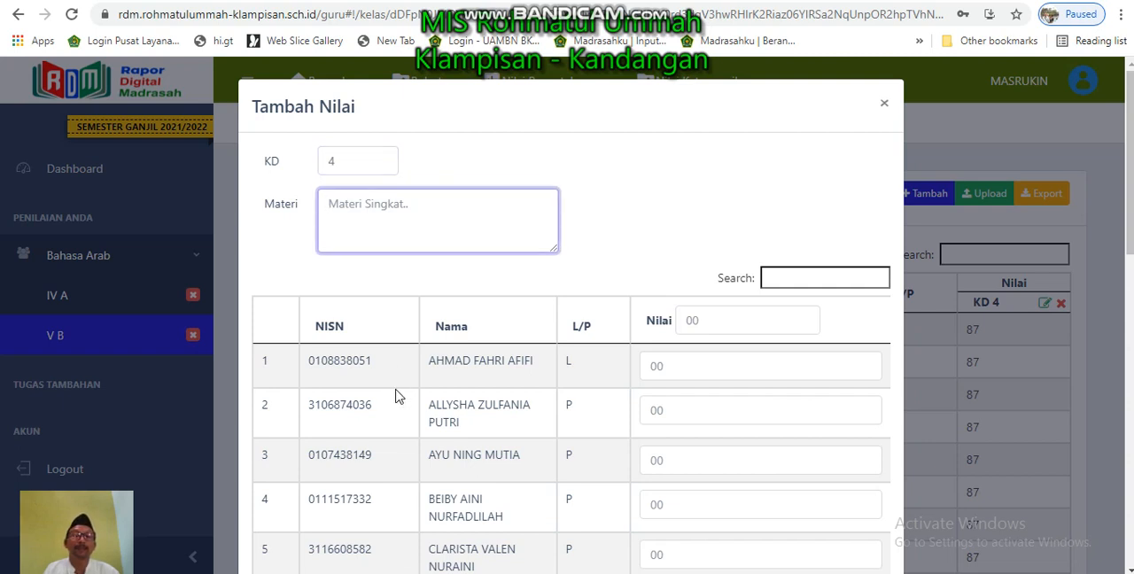
mouse_move(390, 572)
left_click(385, 527)
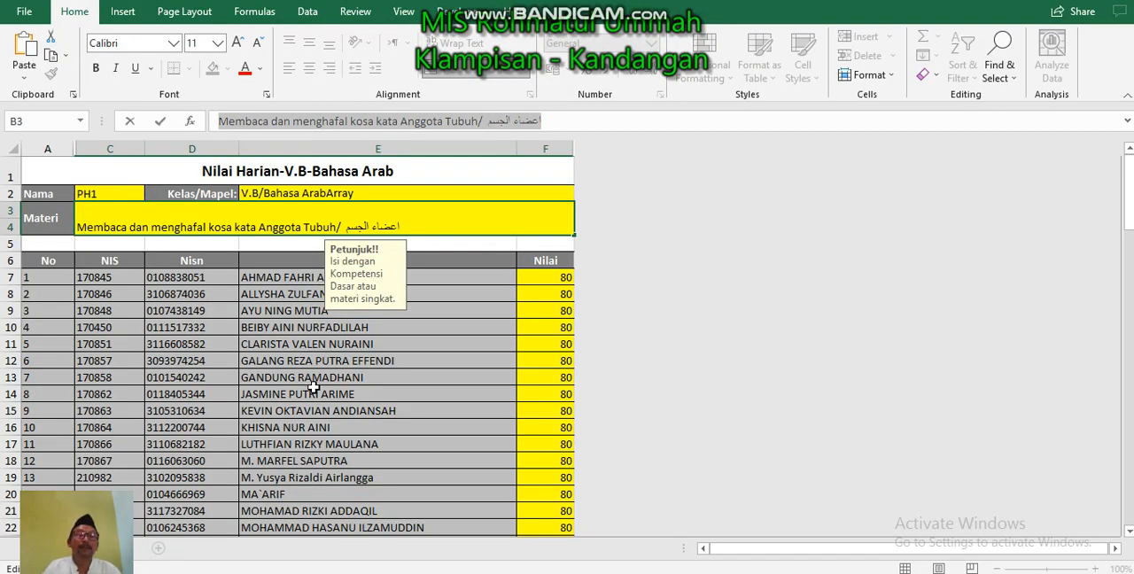
left_click(355, 532)
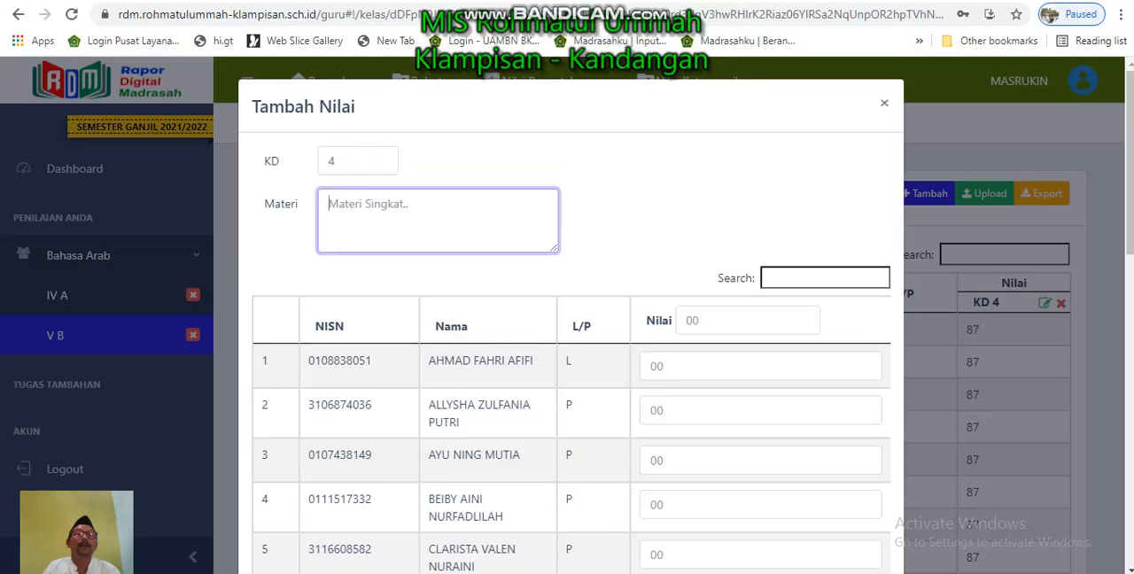
type("Membaca dan menghafal kosa kata Anggota Tubuh/ اعضاء الجسم")
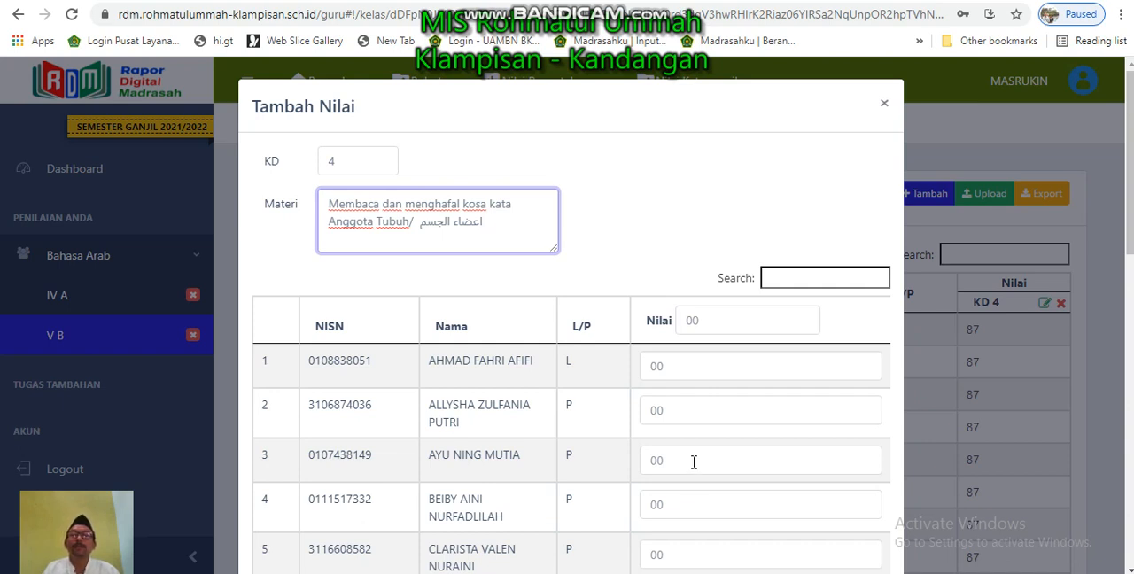
- Give all students in the new entry a grade of 80 at once, and set the row 5 student's grade to 70
left_click(693, 323)
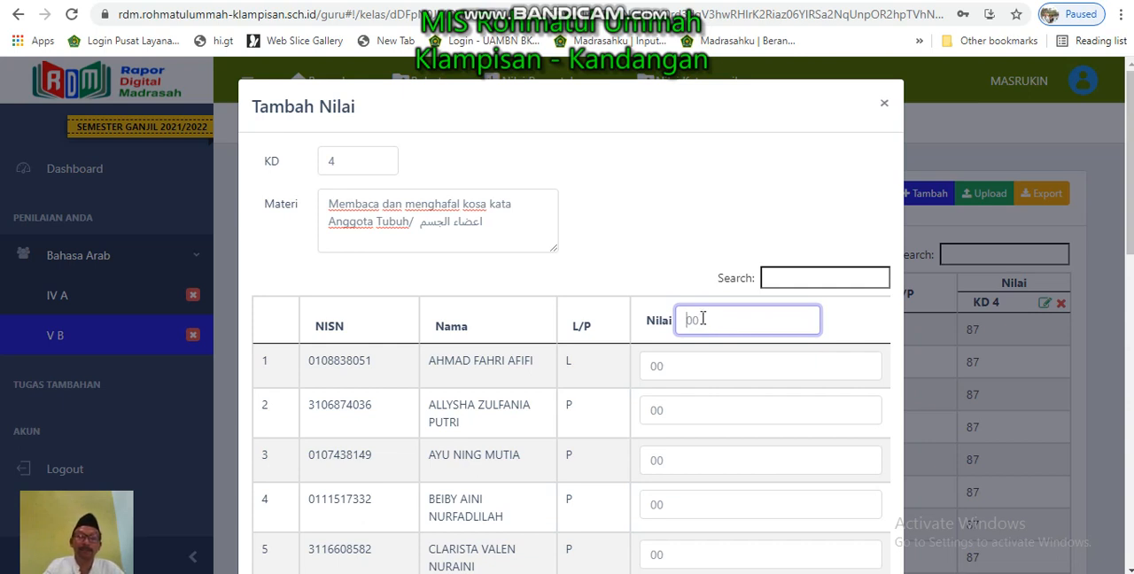
type("80")
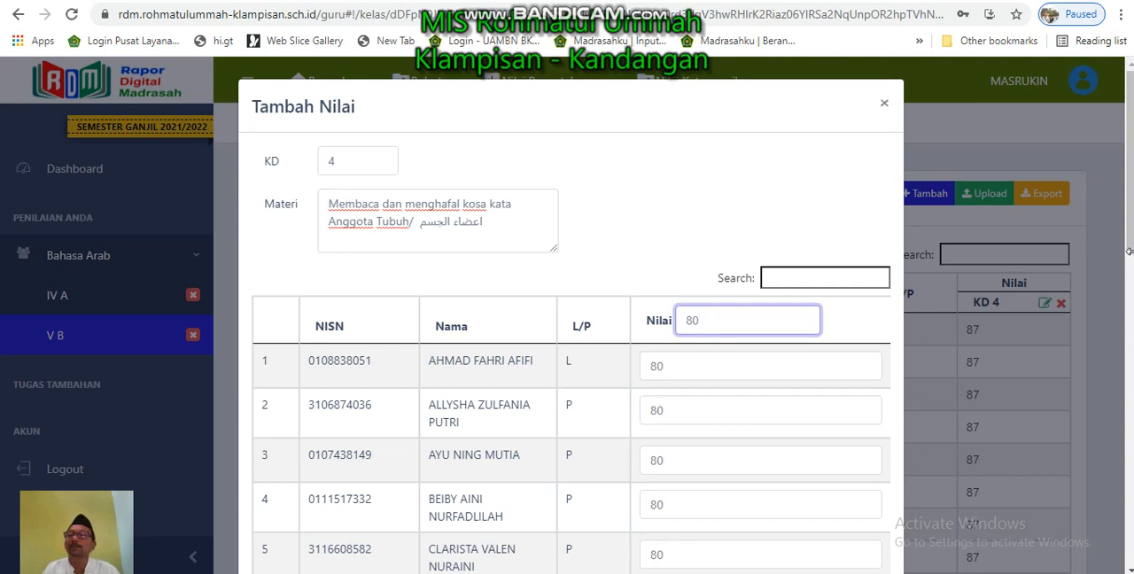
scroll(1129, 282, "down", 1)
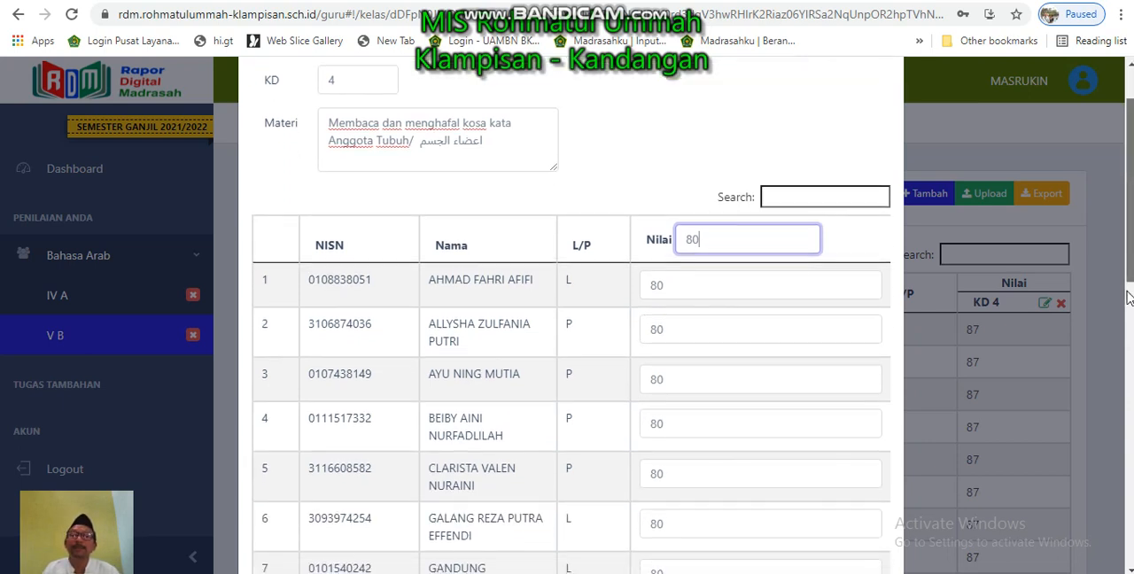
scroll(1129, 299, "down", 1)
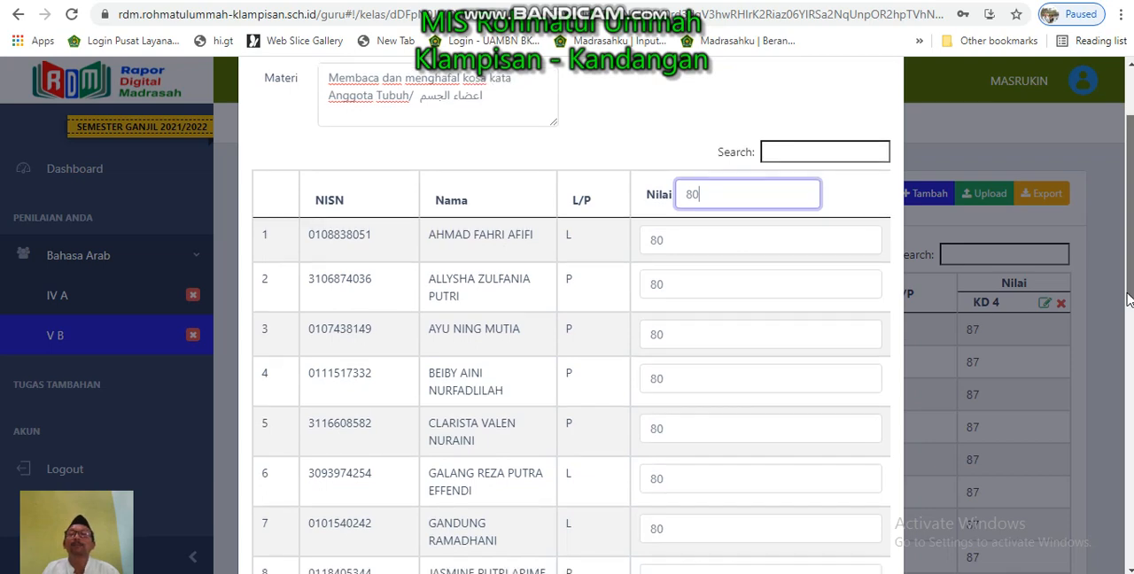
left_click_drag(1129, 300, 1128, 361)
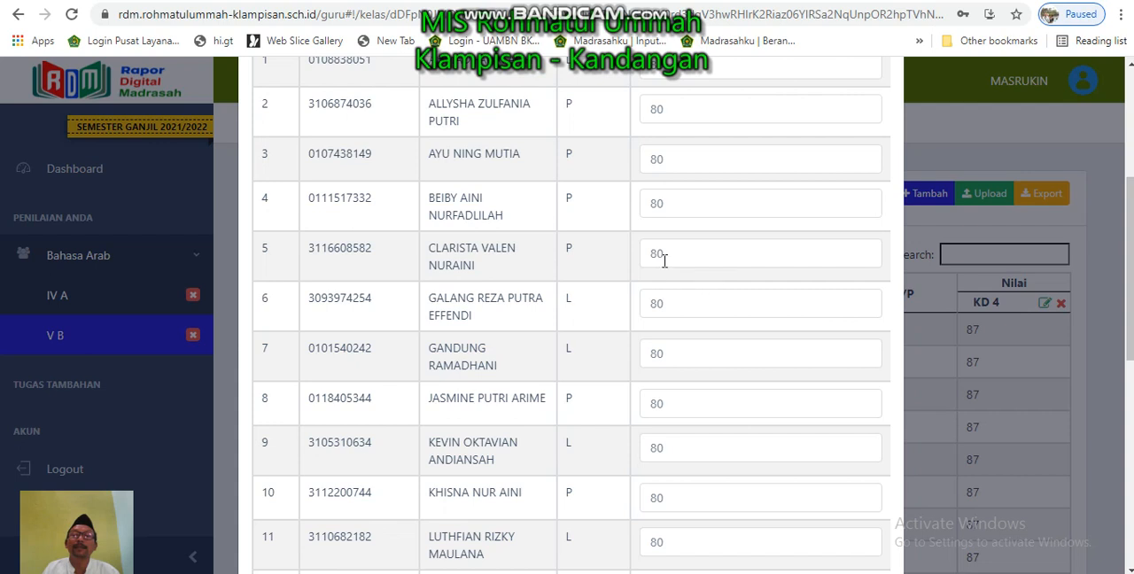
left_click_drag(664, 256, 652, 256)
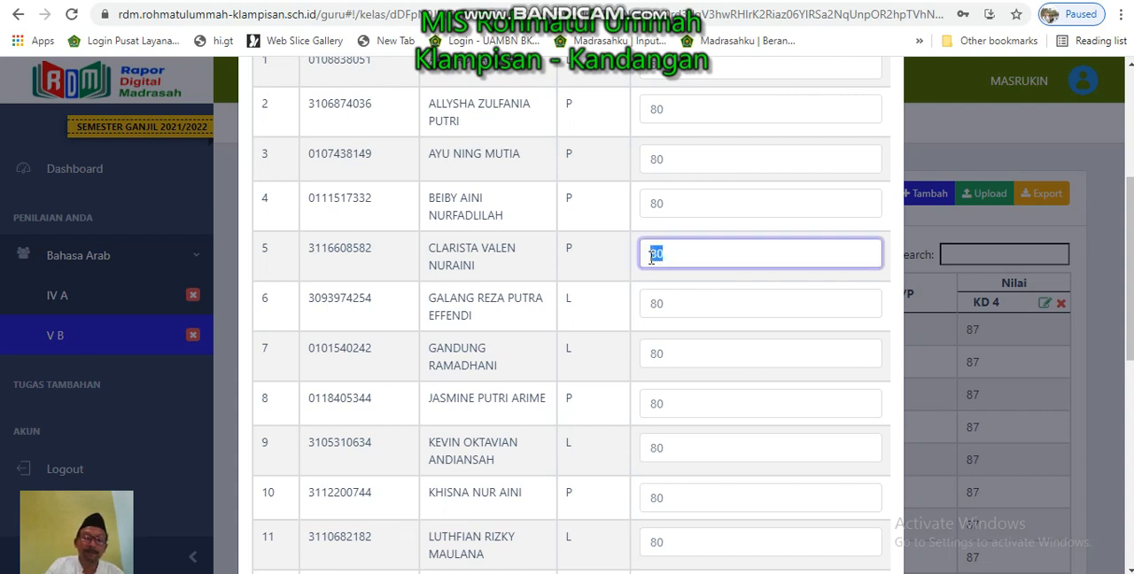
type("70")
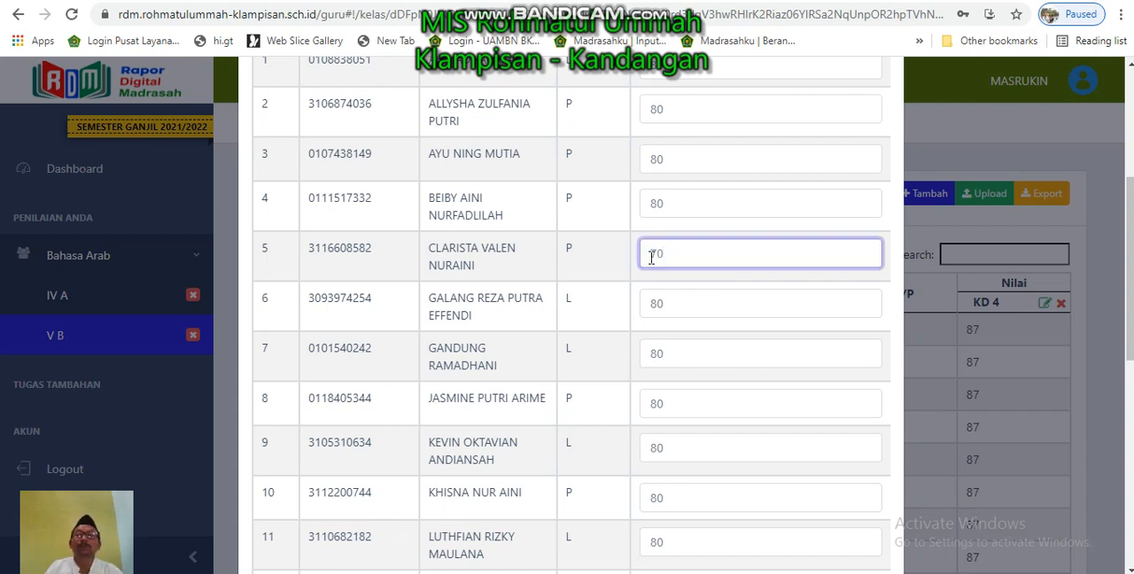
- Set the grades of the students in rows 12 and 19 to 70
left_click_drag(1128, 276, 1129, 326)
scroll(709, 330, "down", 2)
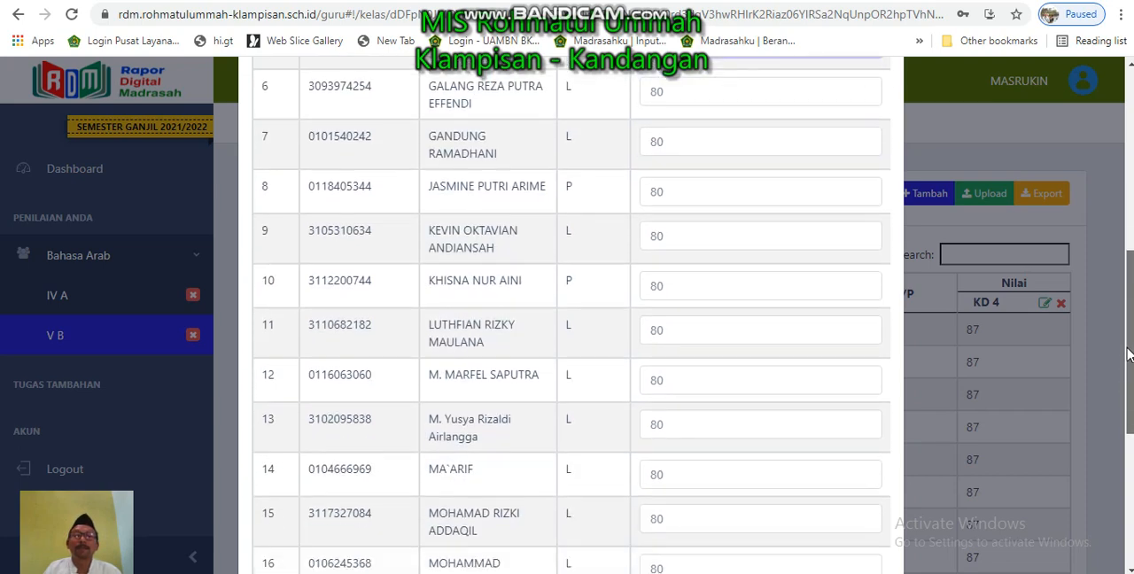
double_click(657, 340)
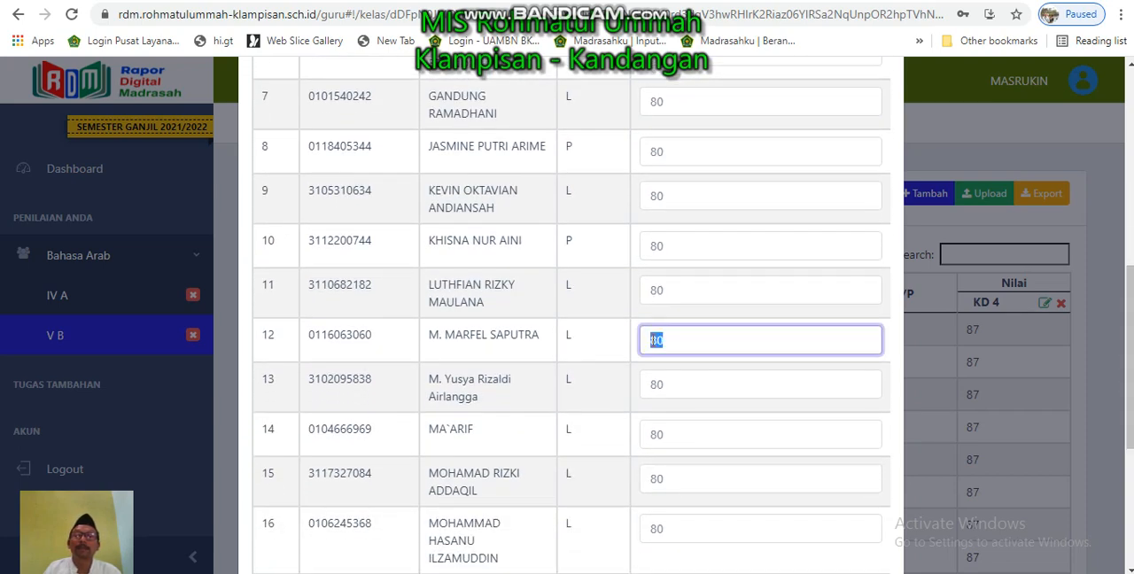
type("80")
left_click_drag(1130, 425, 1125, 525)
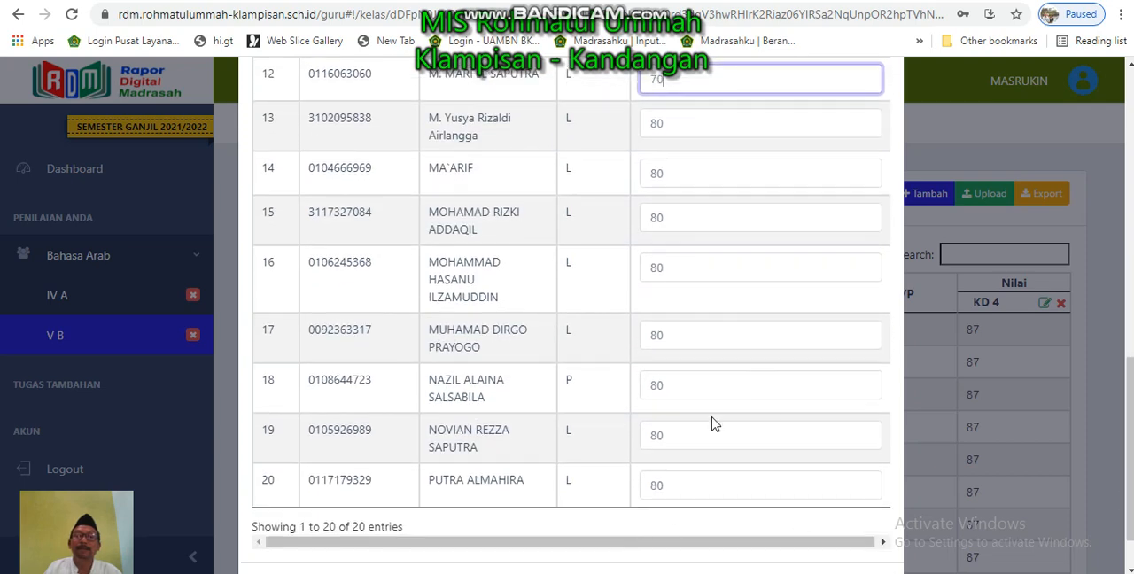
left_click(653, 435)
double_click(653, 435)
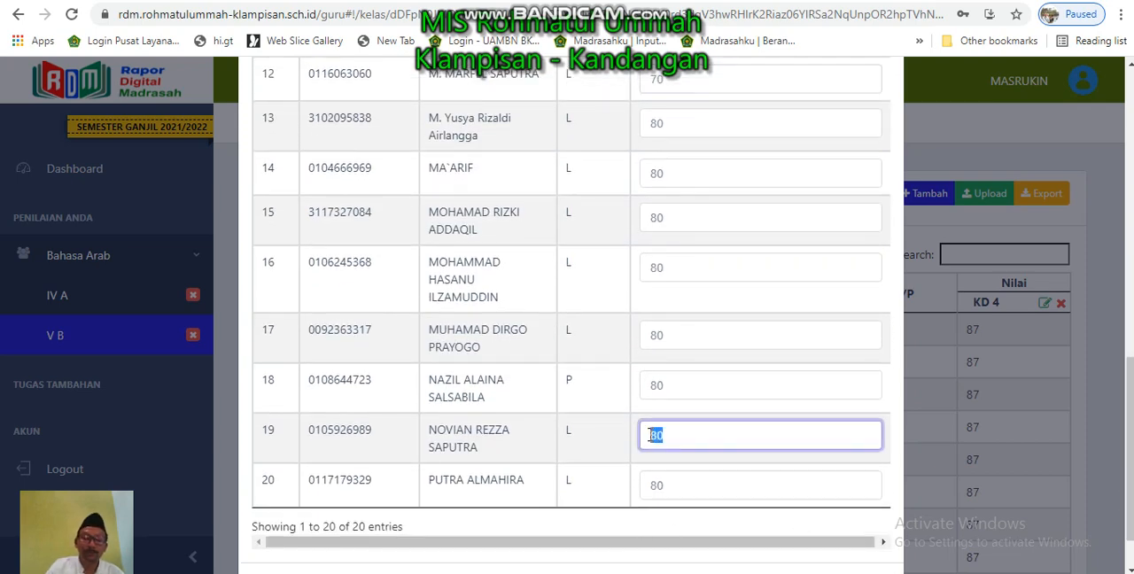
key("BackSpace")
type("70")
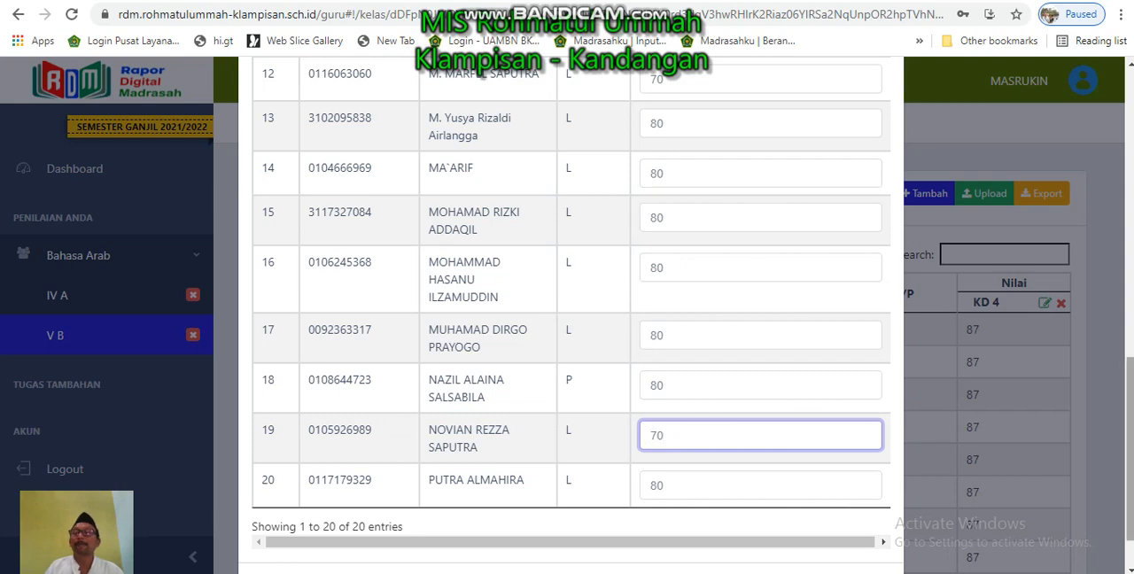
- Save the new portfolio grades and return to the Nilai Keterampilan overview
scroll(1130, 394, "down", 2)
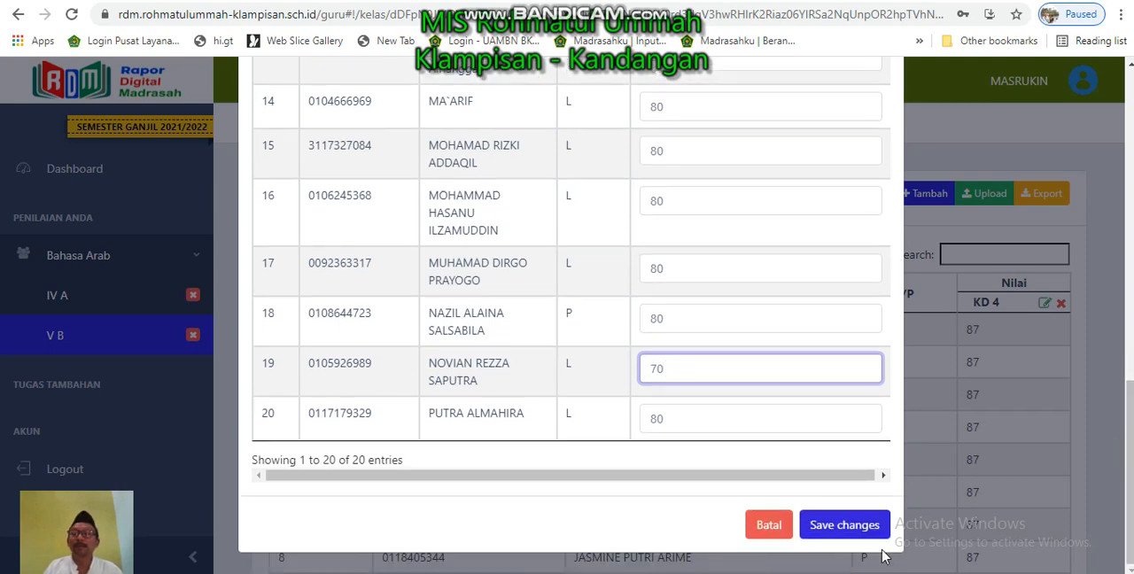
left_click(824, 529)
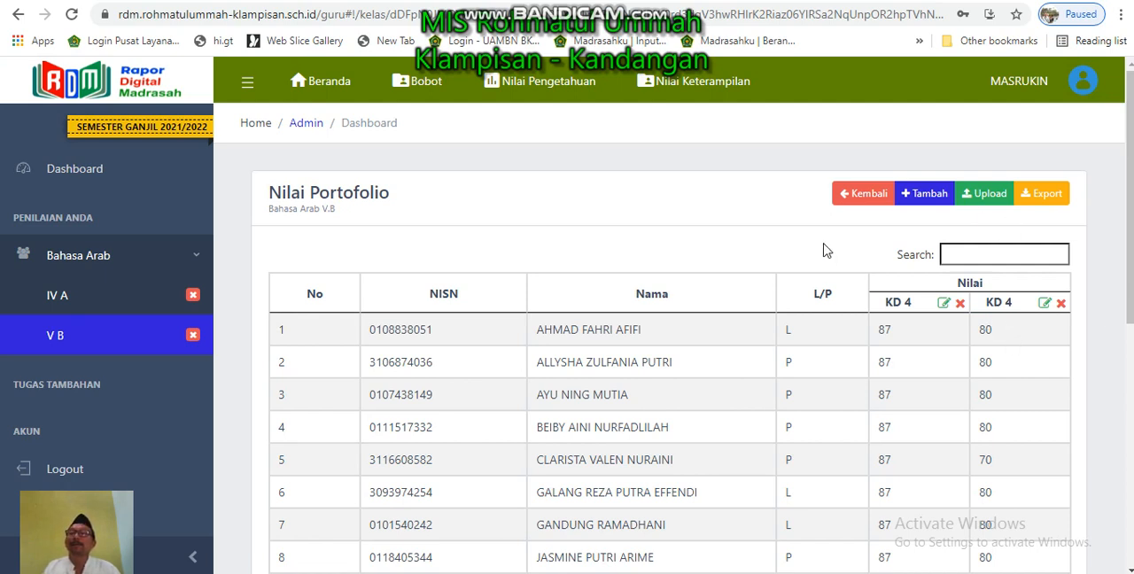
left_click(856, 197)
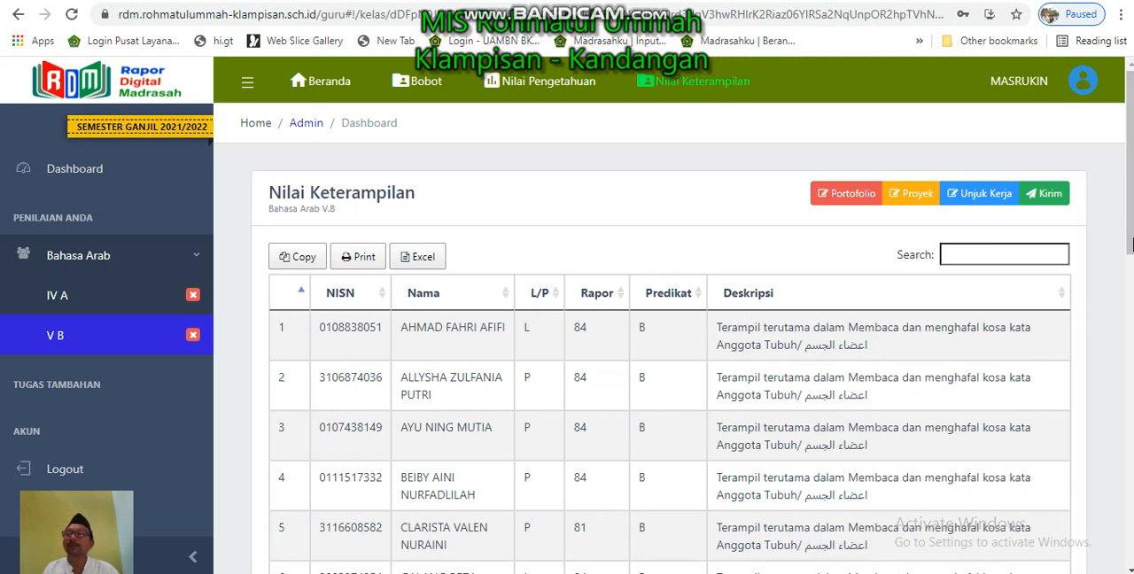
- Review the report grades, predicates and descriptions of all students in the Nilai Keterampilan table
left_click_drag(1131, 243, 1129, 483)
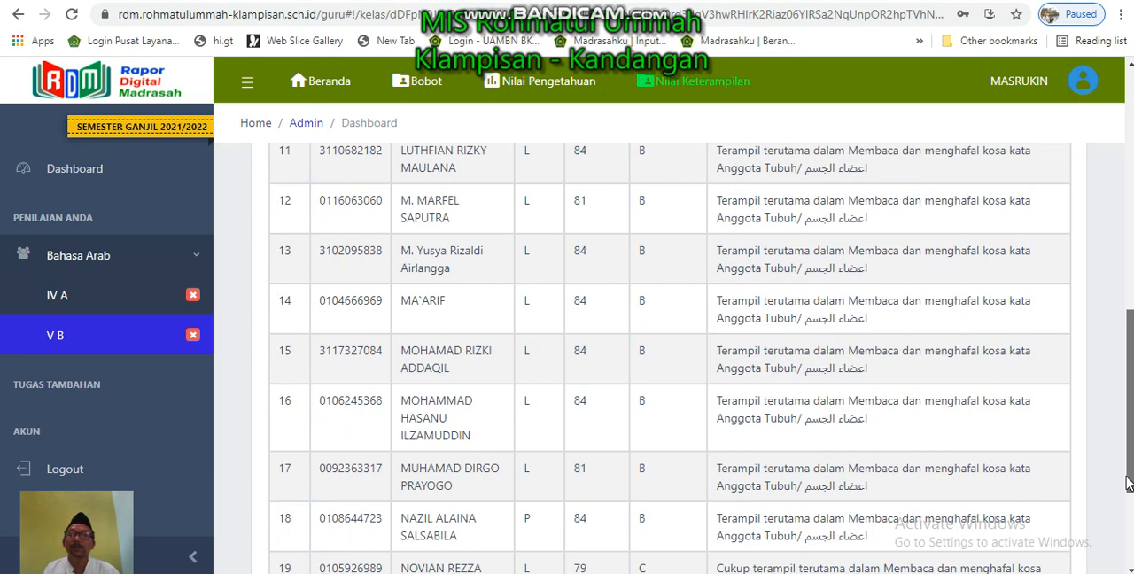
left_click_drag(1128, 483, 1127, 516)
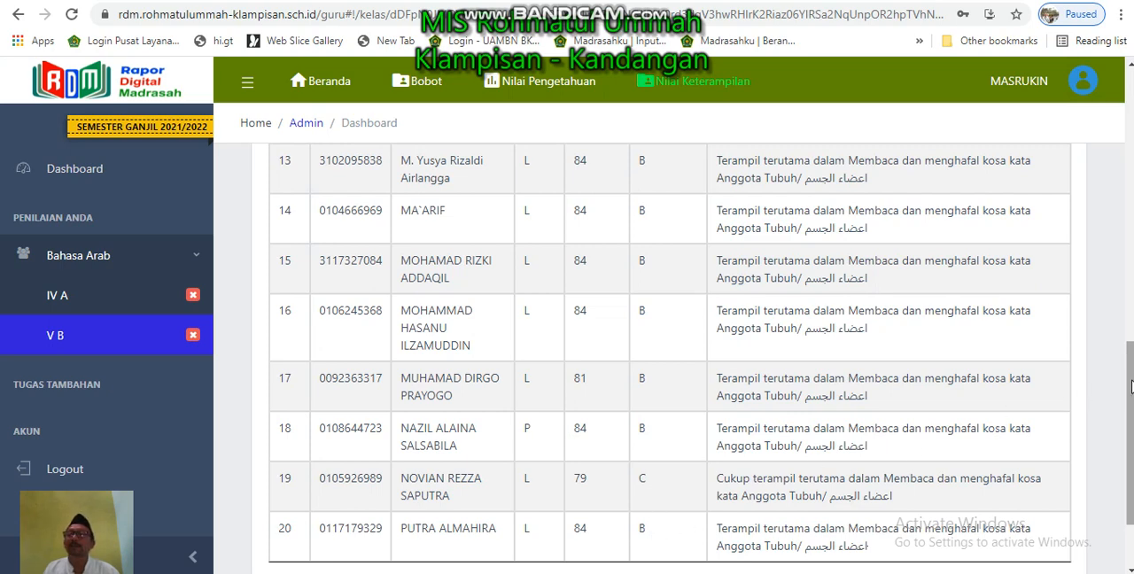
left_click_drag(1129, 380, 1129, 82)
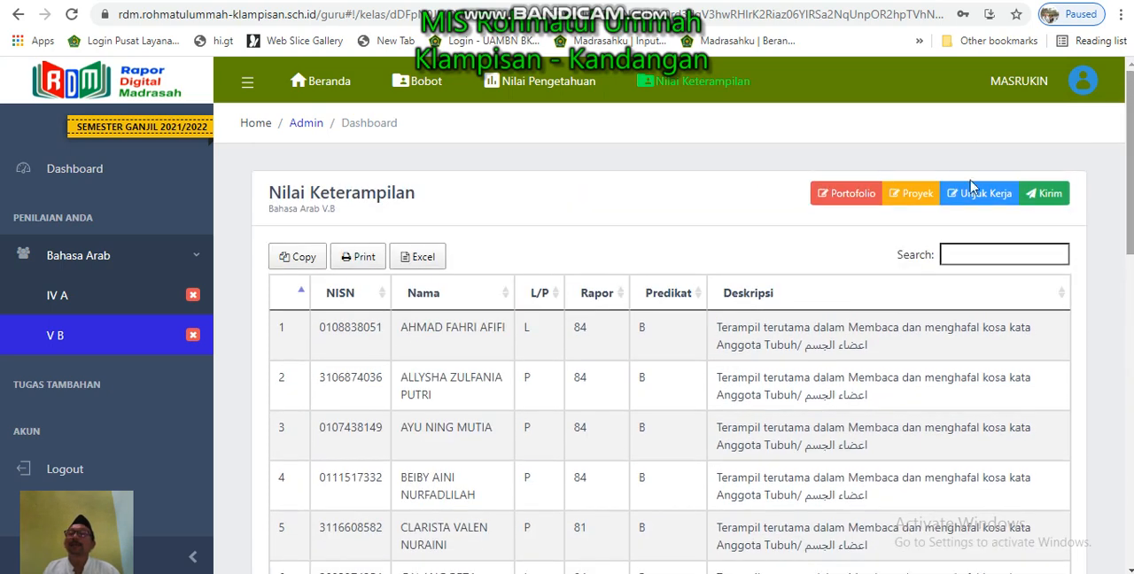
- Start a new project (Proyek) grade entry for Bahasa Arab V.B and set its KD to 4
left_click(908, 198)
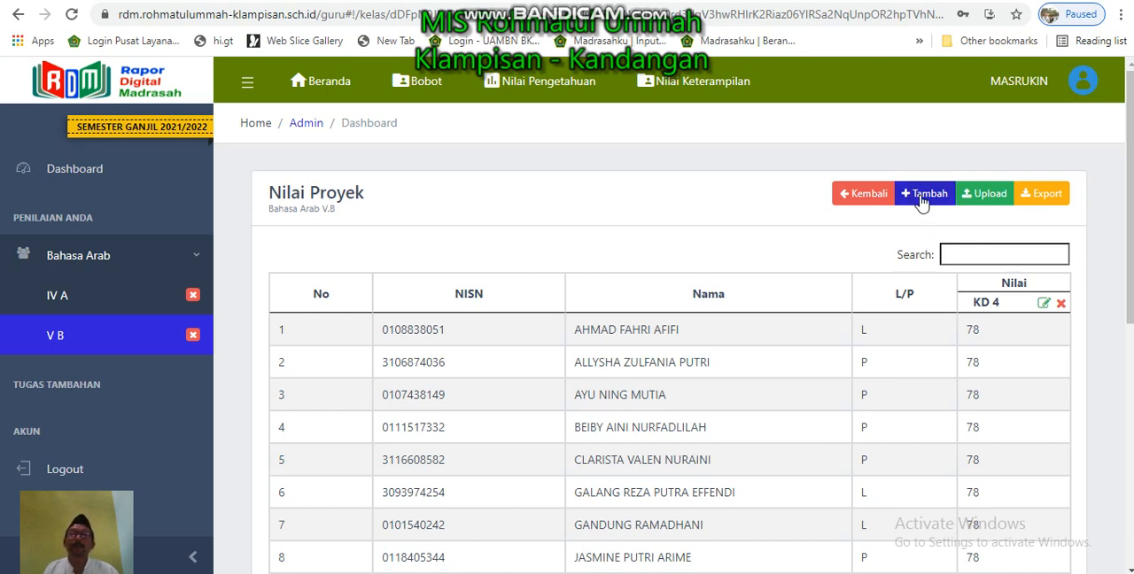
left_click(922, 202)
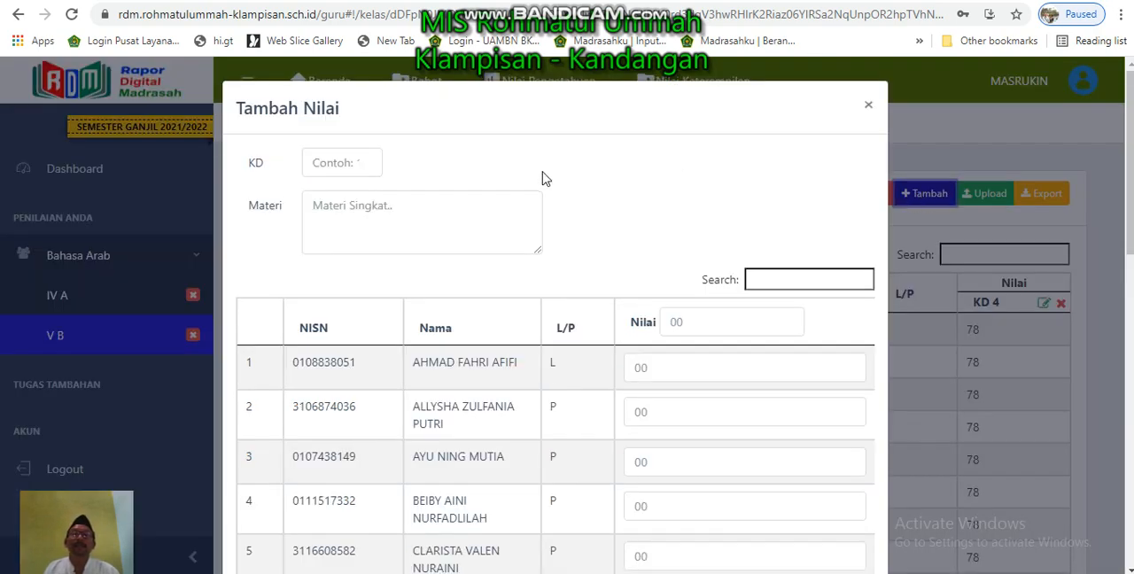
left_click(365, 160)
left_click(365, 160)
left_click(365, 161)
left_click(365, 161)
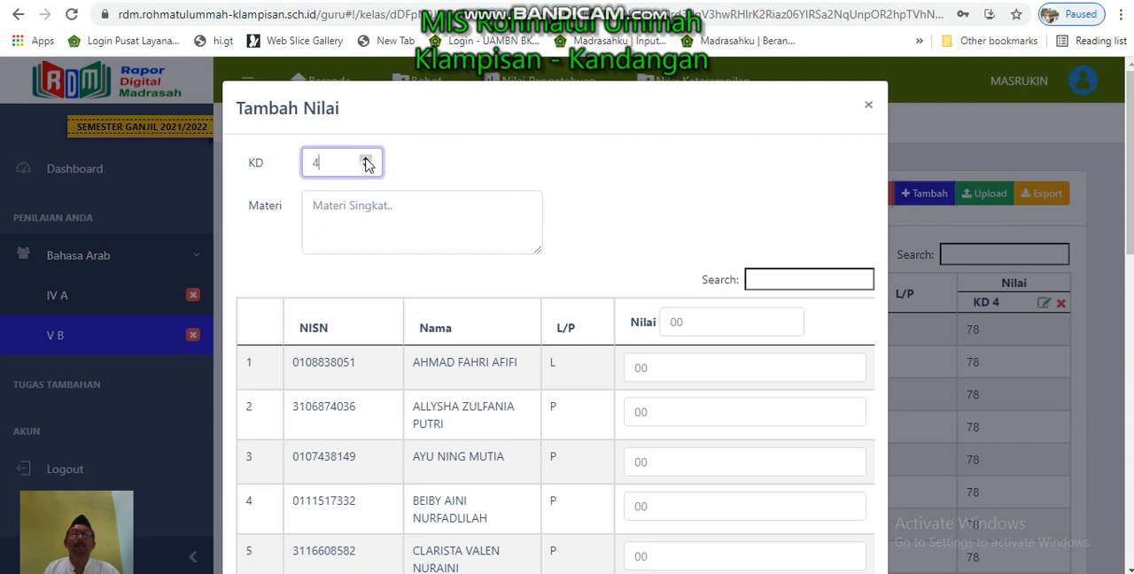
- Fill in the project entry's Materi with the copied text "Membaca dan menghafal kosa kata Anggota Tubuh/ اعضاء الجسم"
left_click(344, 203)
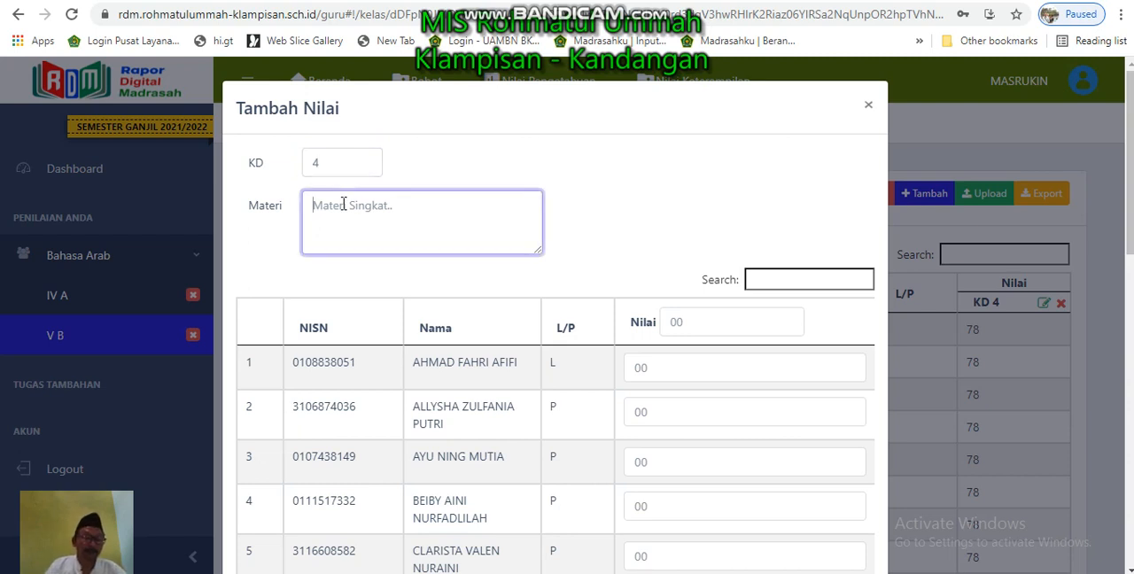
type("Membaca dan menghafal kosa kata Anggota Tubuh/ اعضاء الجسم")
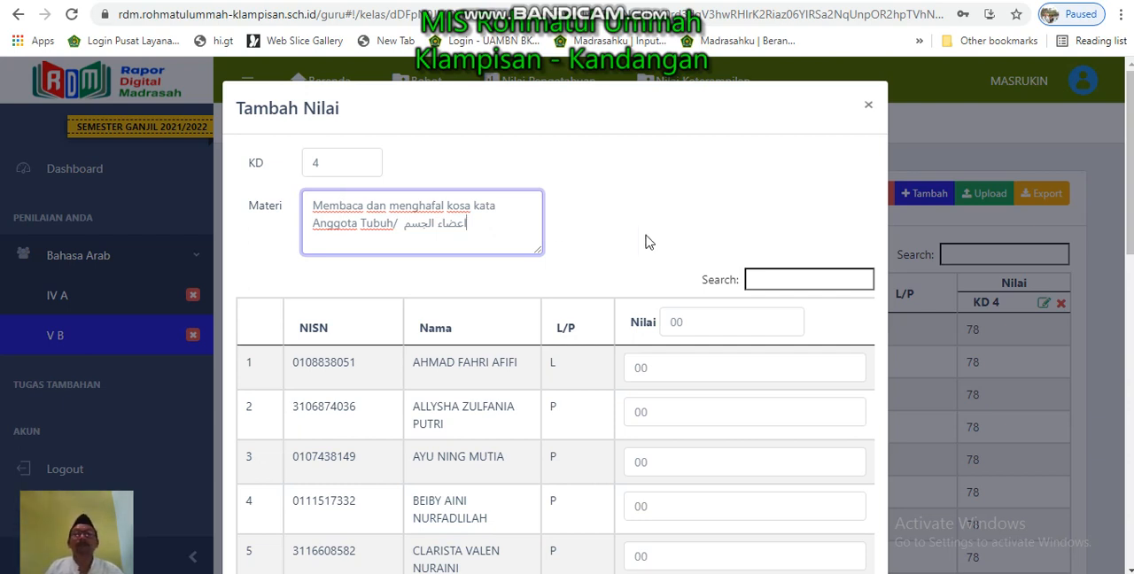
left_click(725, 208)
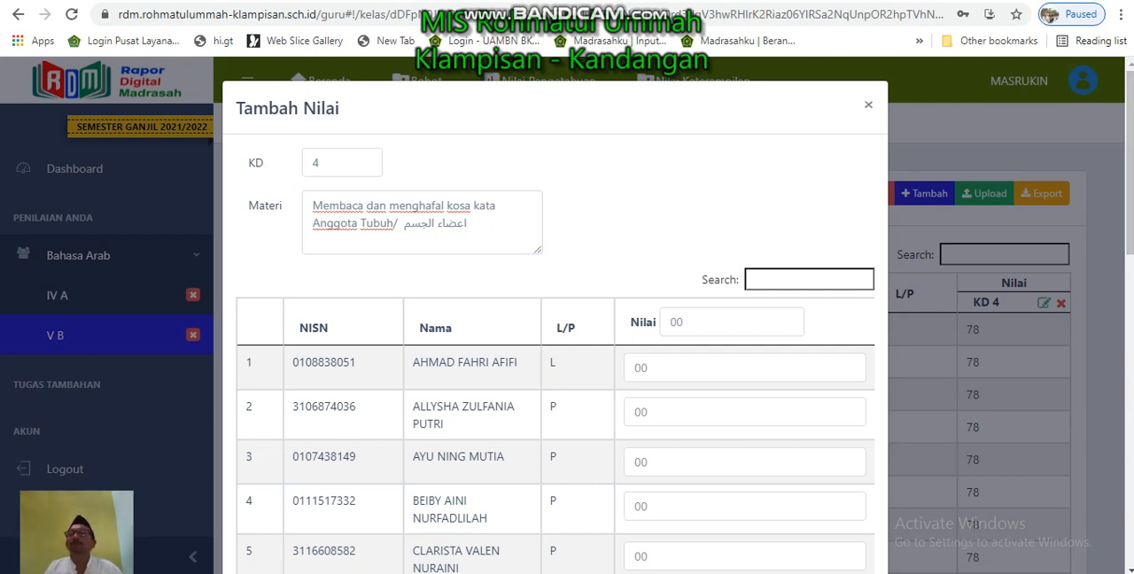
- Set the project grade of all V.B students to 87 at once and save the new KD 4 entry
left_click_drag(1130, 124, 1130, 178)
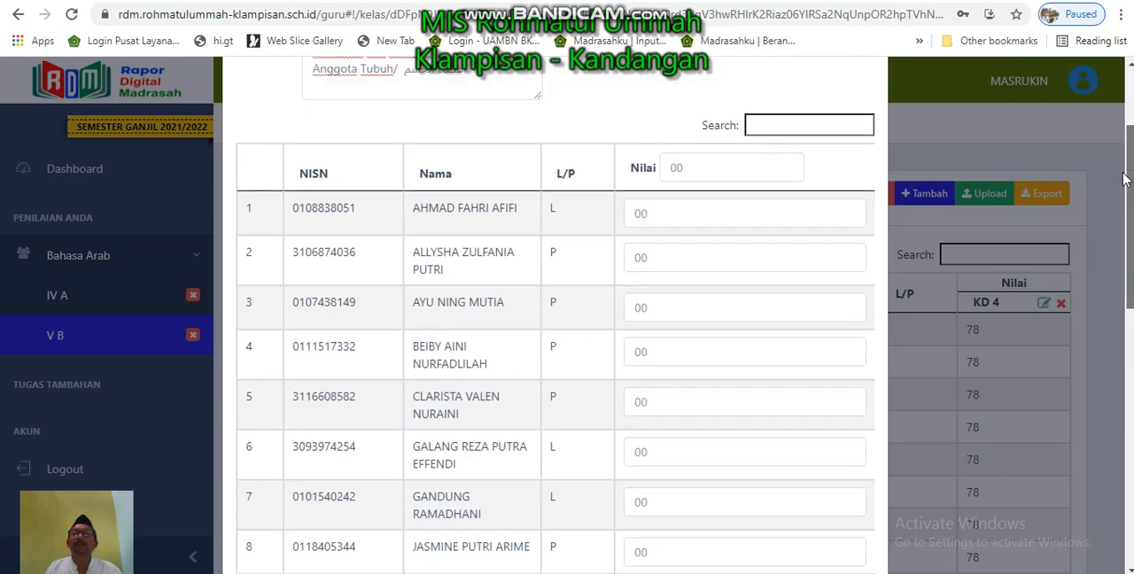
left_click(677, 166)
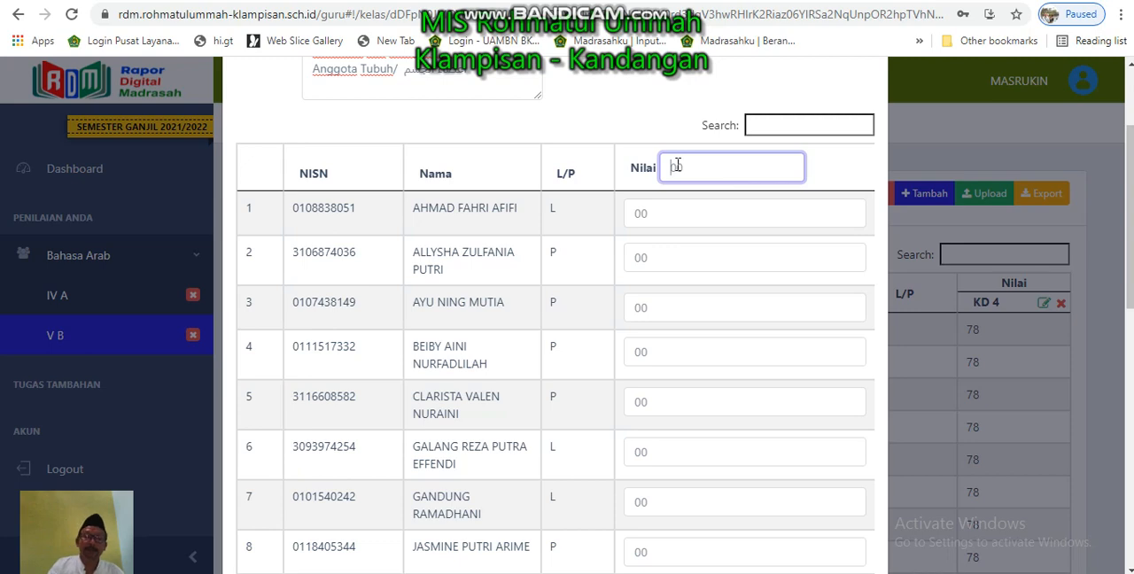
type("87")
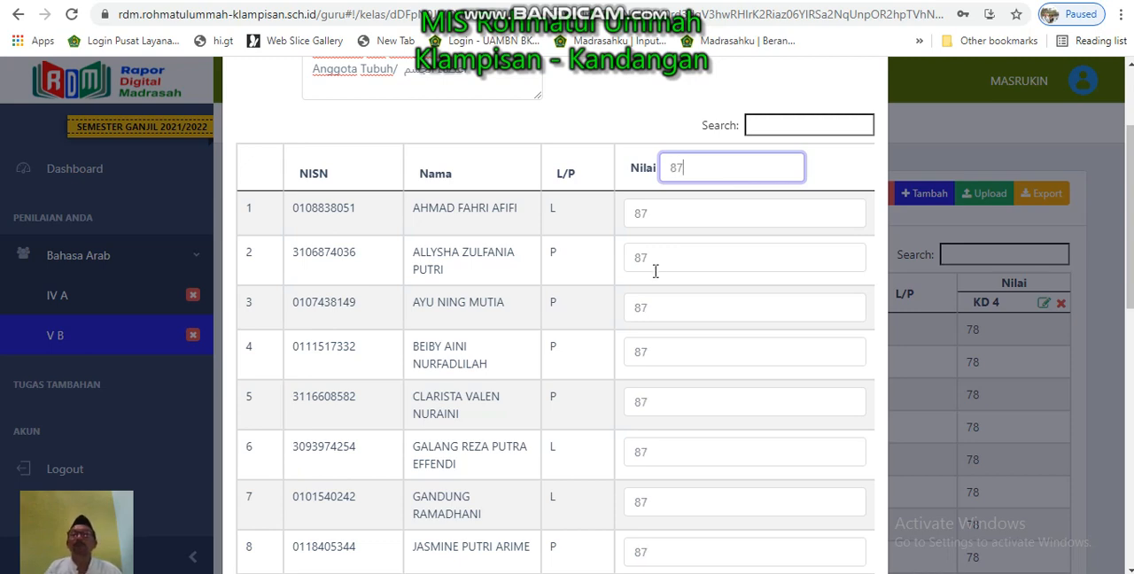
left_click_drag(1131, 195, 1132, 452)
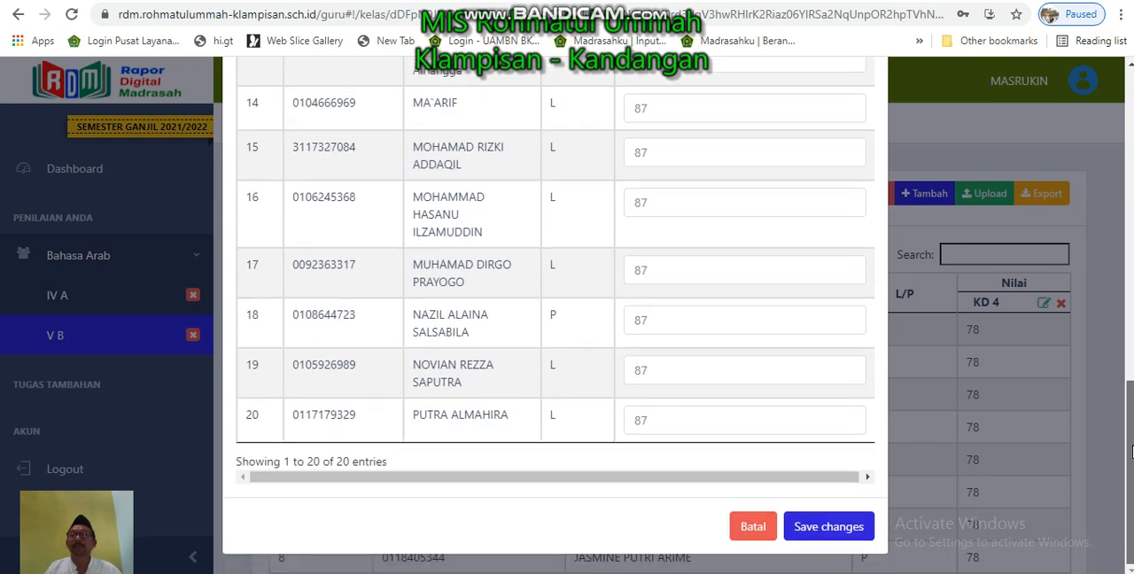
left_click(813, 530)
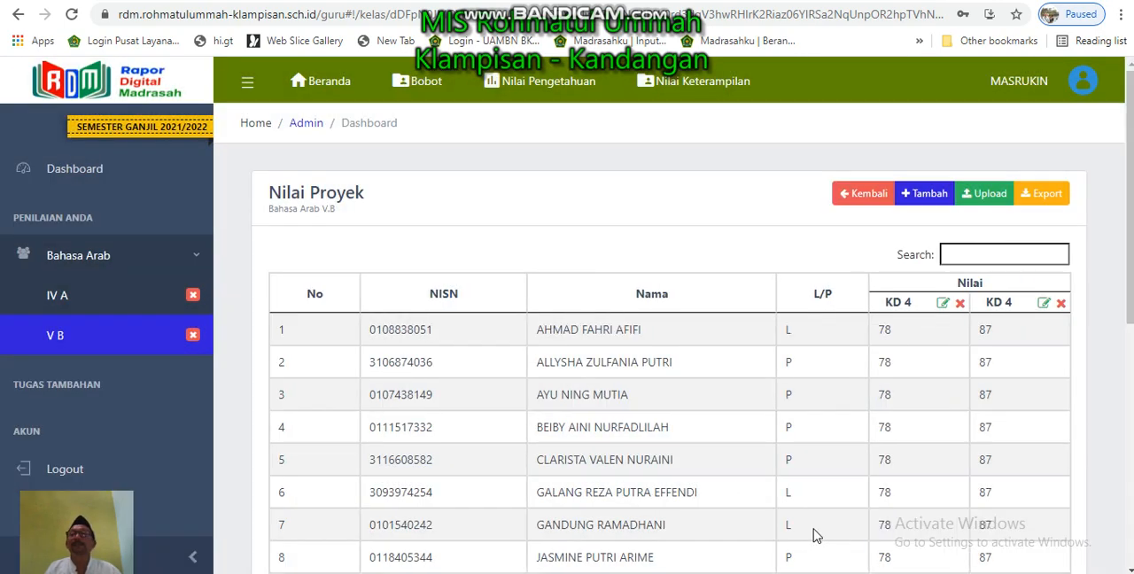
- Return from the Nilai Proyek page to the Nilai Keterampilan overview and log out of the teacher account
left_click(869, 209)
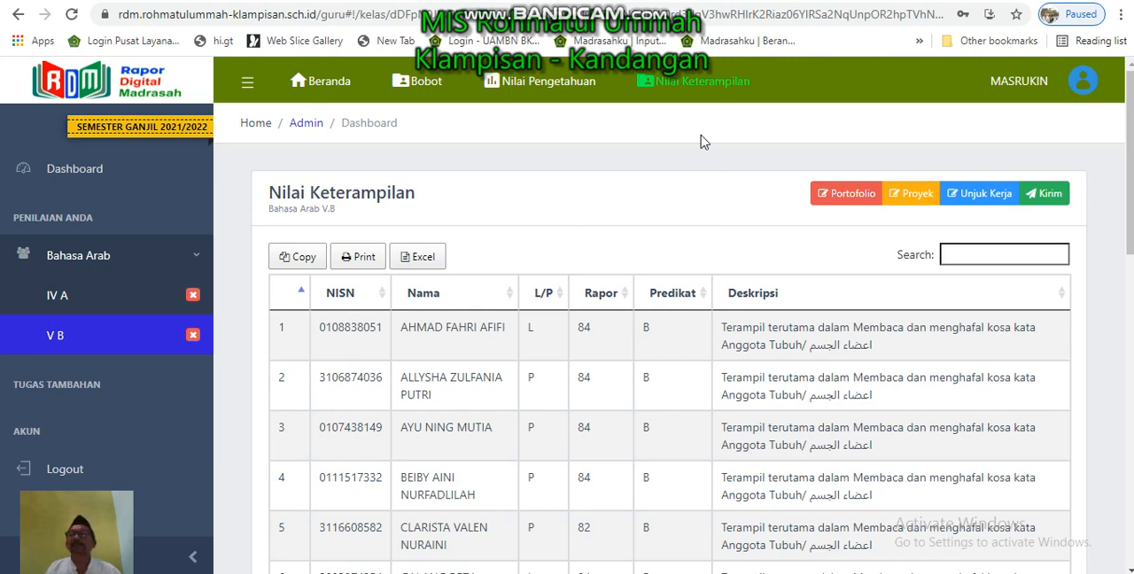
left_click(1085, 82)
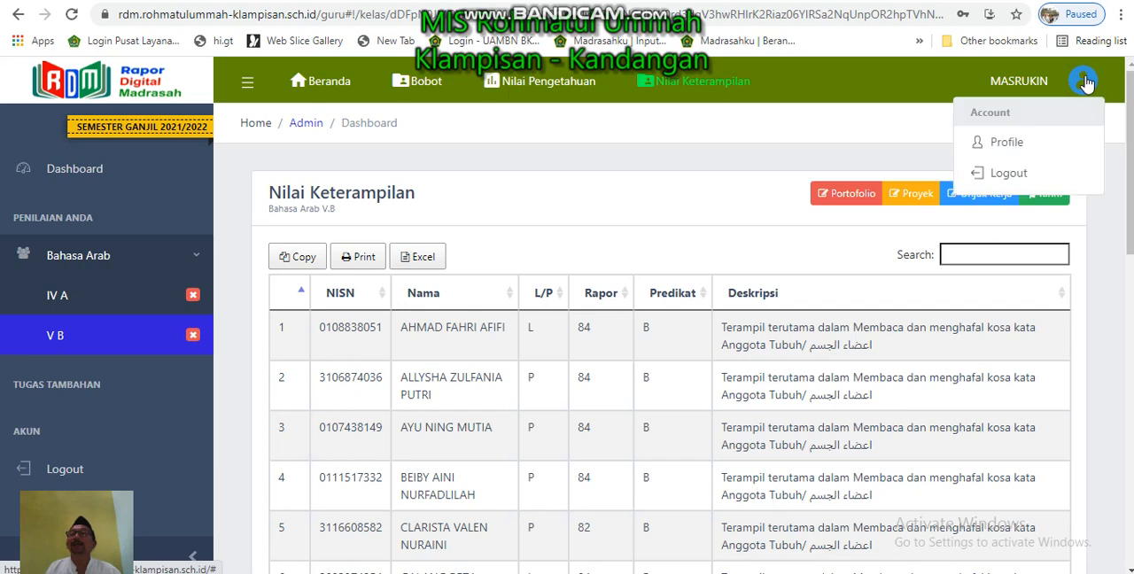
left_click(999, 176)
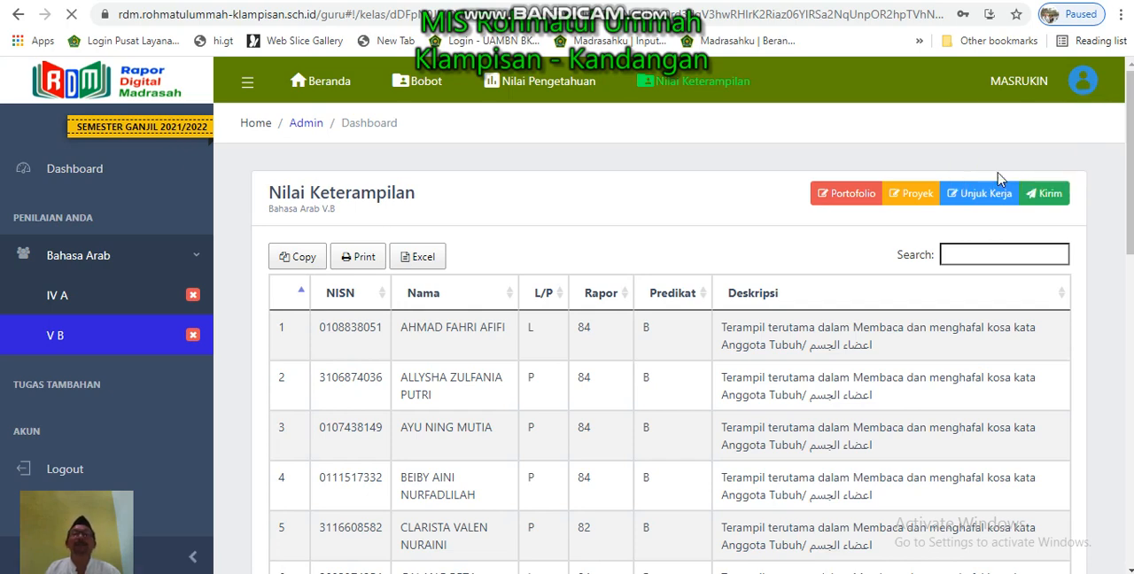